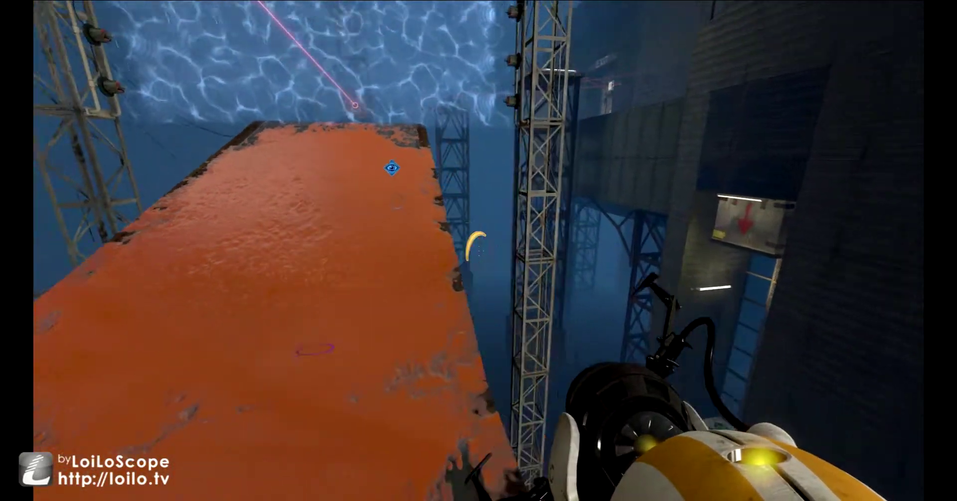
{"action": "left_click", "coordinate": [474, 247]}
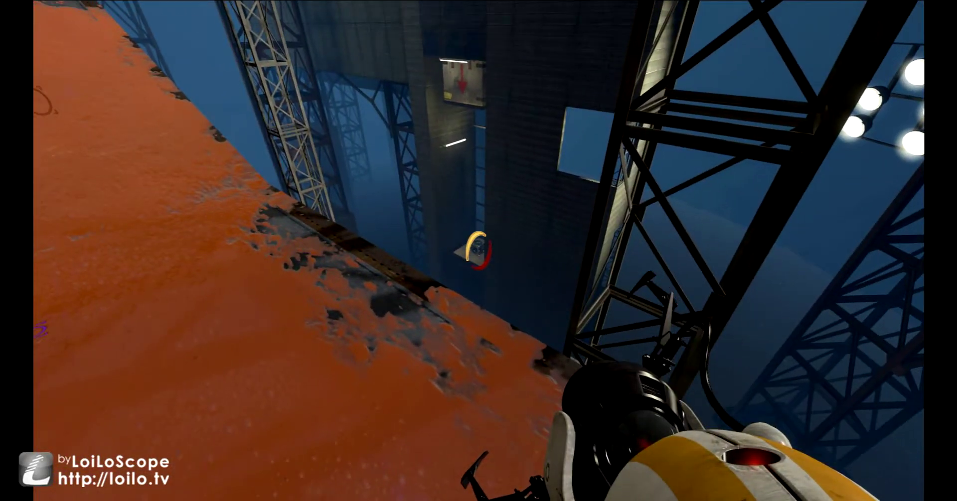
{"action": "right_click", "coordinate": [479, 251]}
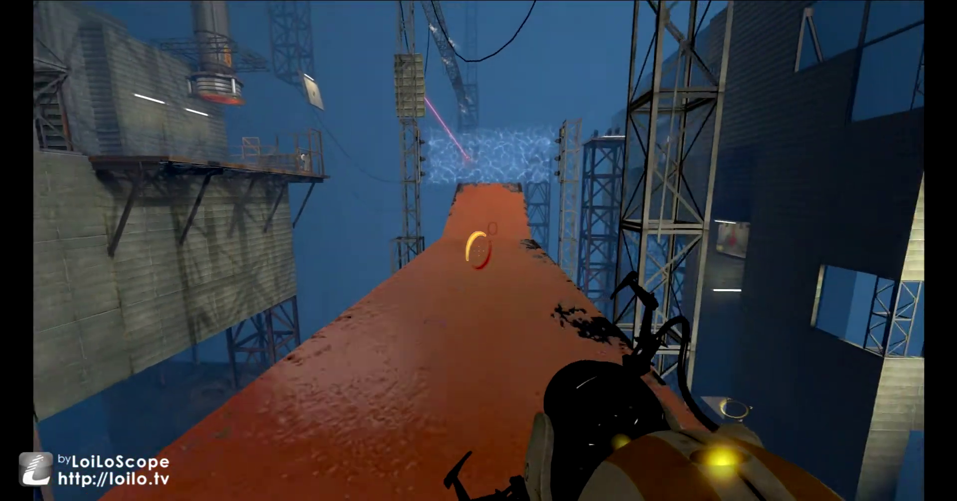